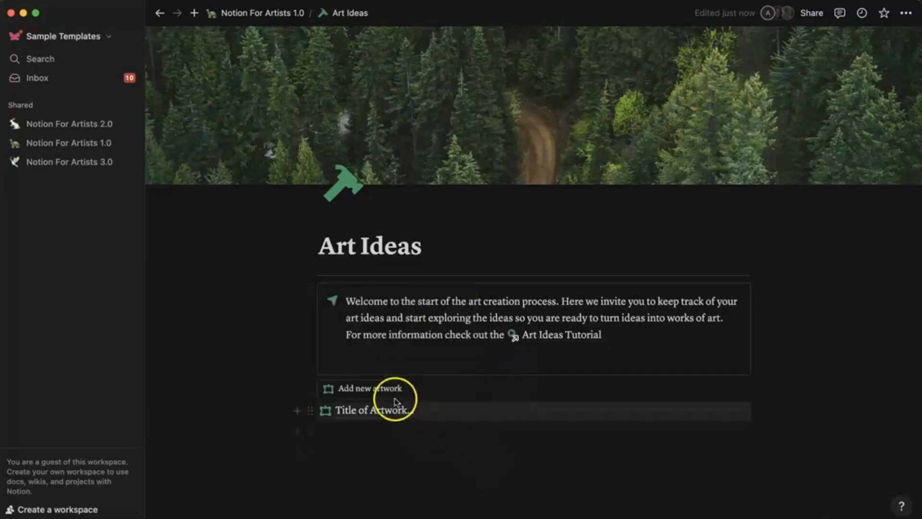
# - Add a new artwork page to the Art Ideas list and open the original "Title of Artwork..." page
pyautogui.click(380, 387)
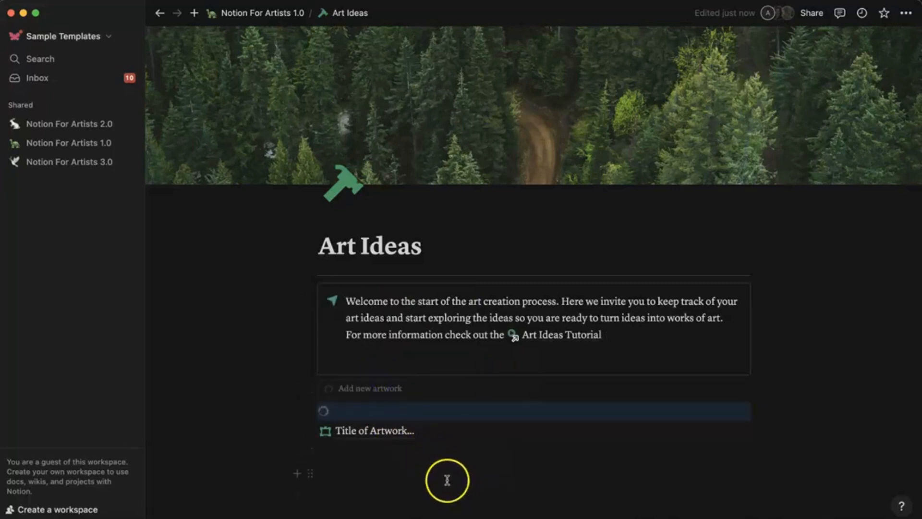
pyautogui.click(367, 440)
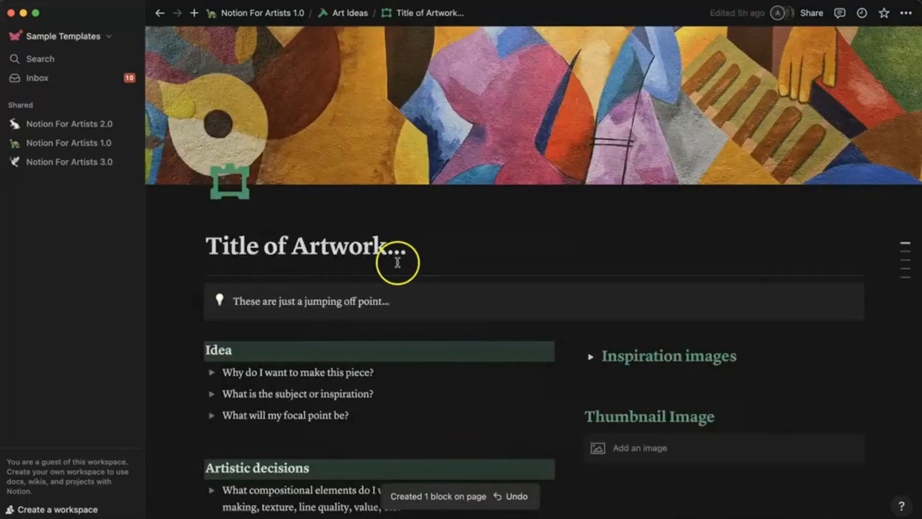
# - Replace the artwork page's placeholder title with "Paiting mixed media landscape of southwest"
pyautogui.moveTo(406, 248); pyautogui.dragTo(175, 249)
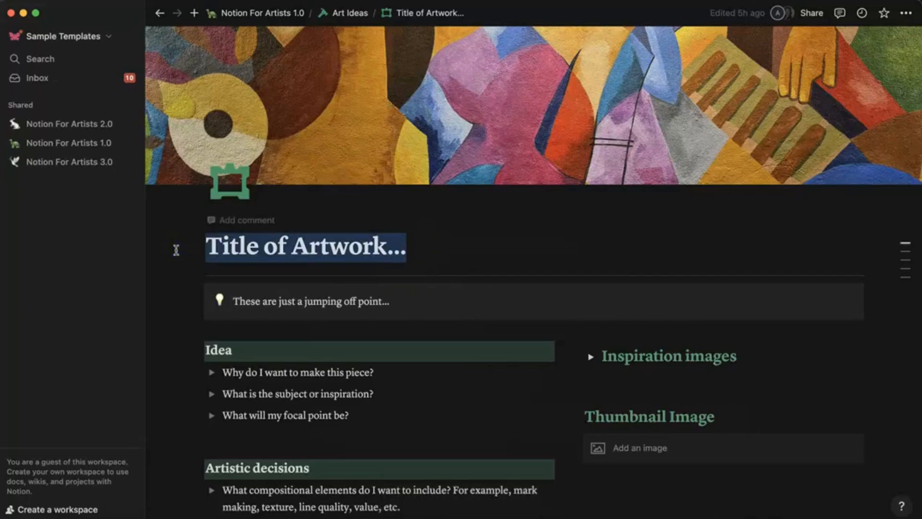
pyautogui.write('Pa')
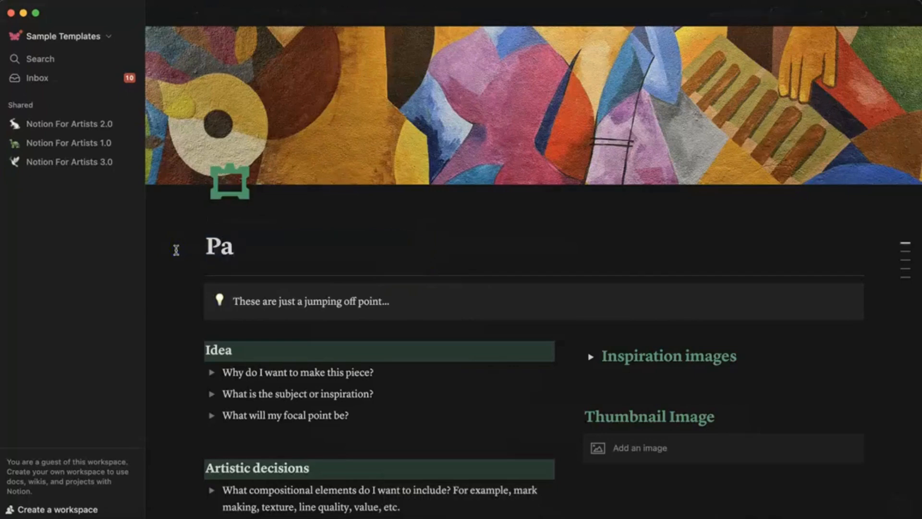
pyautogui.write('itin')
pyautogui.press('BackSpace')
pyautogui.press('BackSpace')
pyautogui.write('ing')
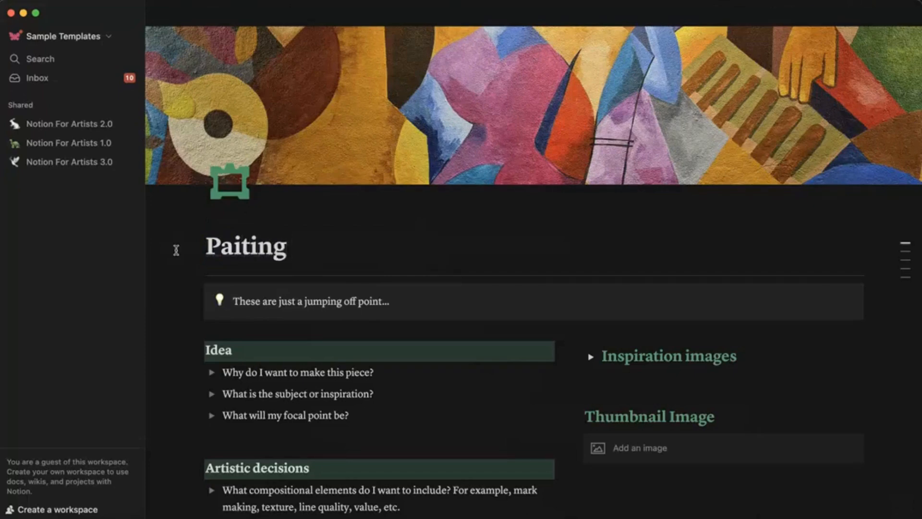
pyautogui.write(' mixed medi')
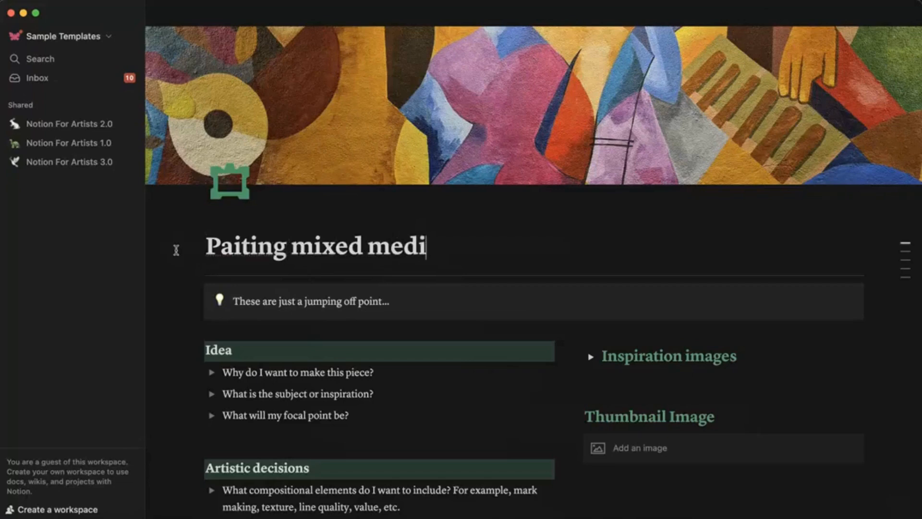
pyautogui.write('a landscapr of')
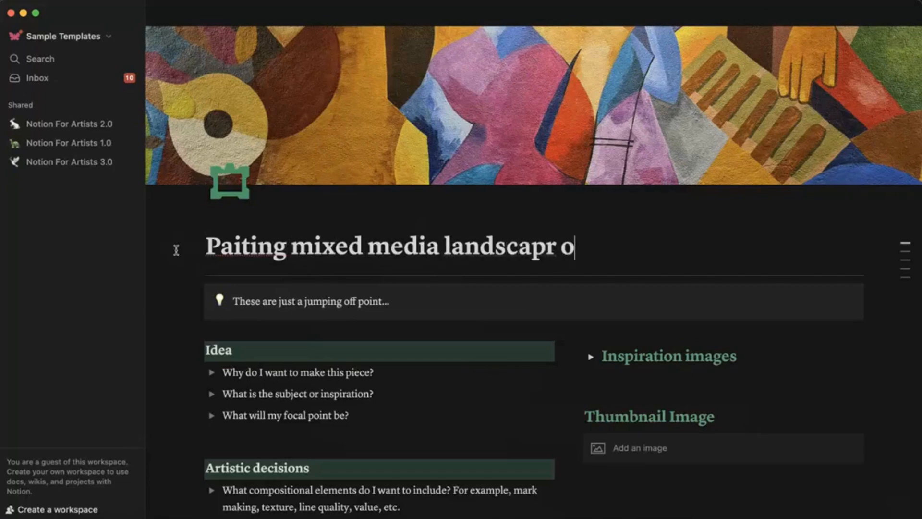
pyautogui.press('BackSpace')
pyautogui.press('BackSpace')
pyautogui.press('BackSpace')
pyautogui.press('BackSpace')
pyautogui.write('e of t')
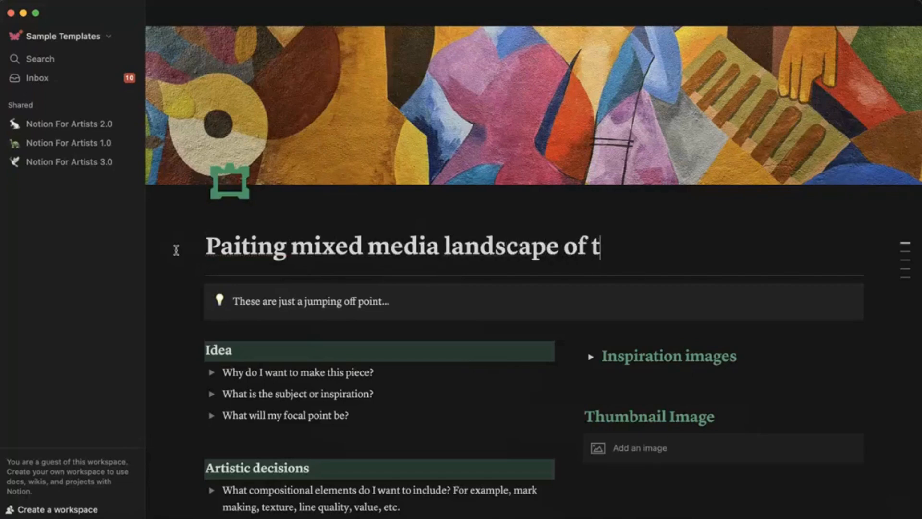
pyautogui.press('BackSpace')
pyautogui.write('southwest')
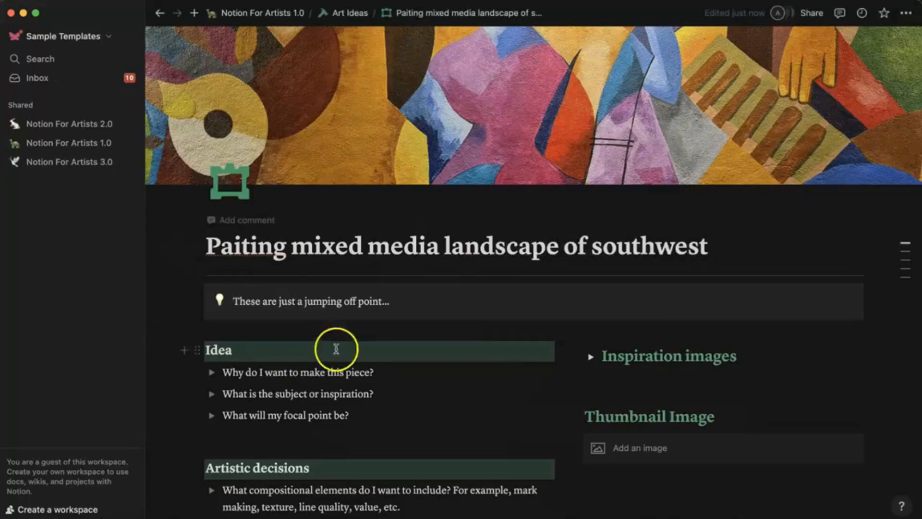
pyautogui.moveTo(376, 322); pyautogui.dragTo(240, 301)
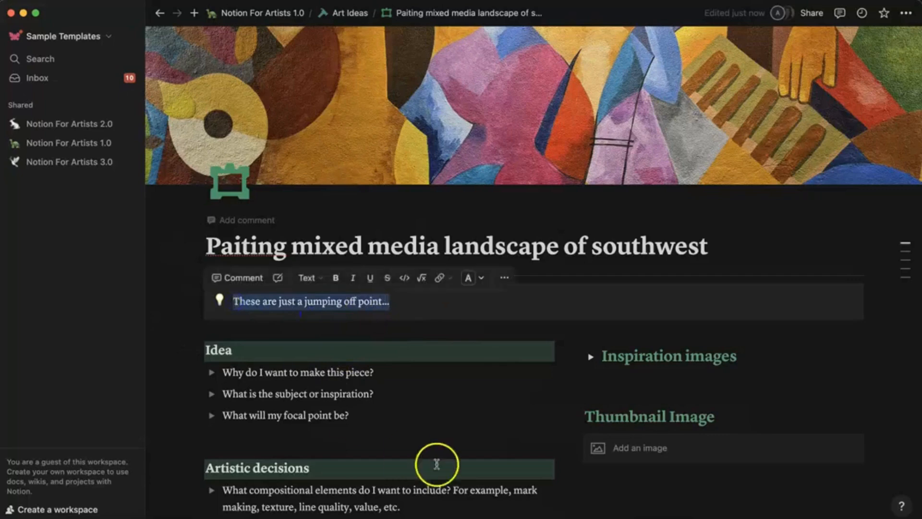
pyautogui.press('Escape')
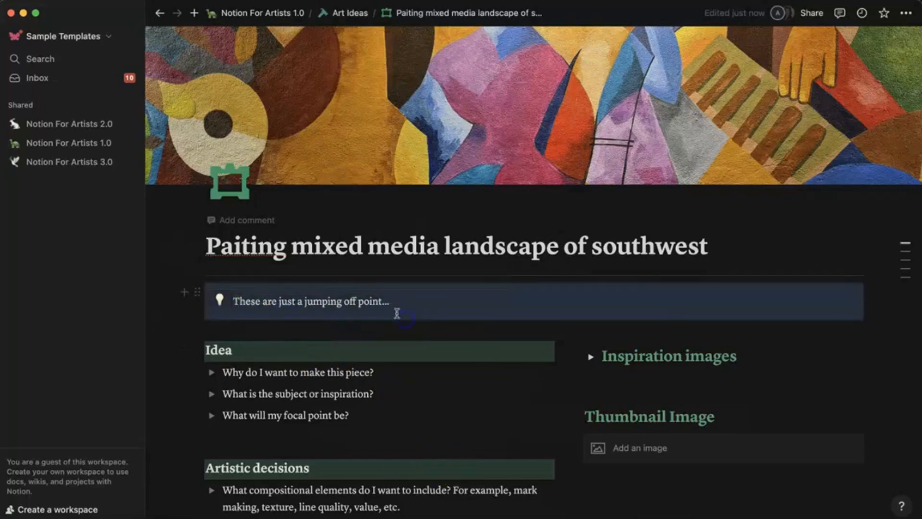
pyautogui.click(289, 331)
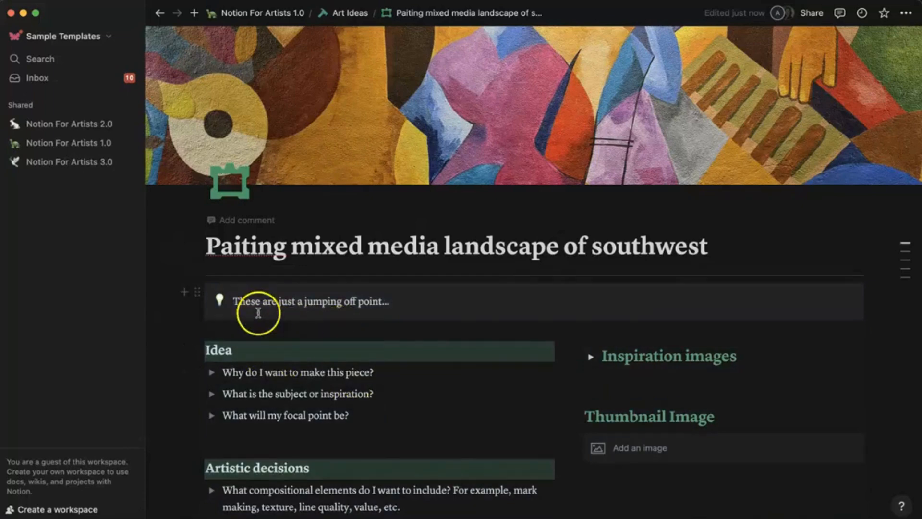
# - Expand the three questions under Idea and start an empty line beneath "What is the subject or inspiration?"
pyautogui.scroll(-8, 289, 321)
pyautogui.scroll(4, 289, 322)
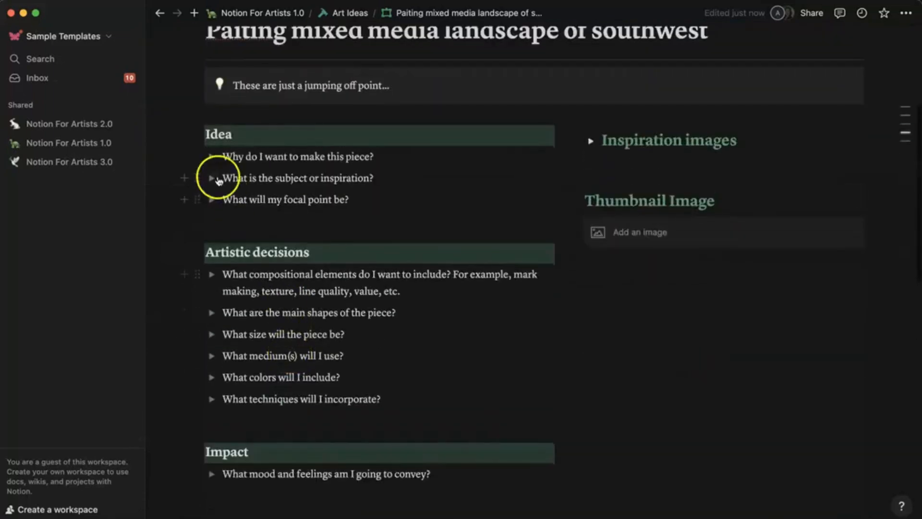
pyautogui.click(212, 157)
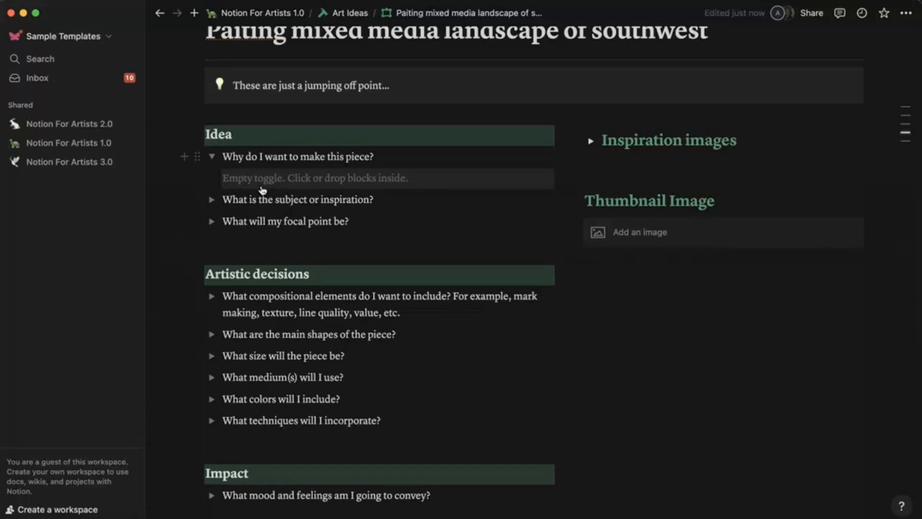
pyautogui.click(212, 199)
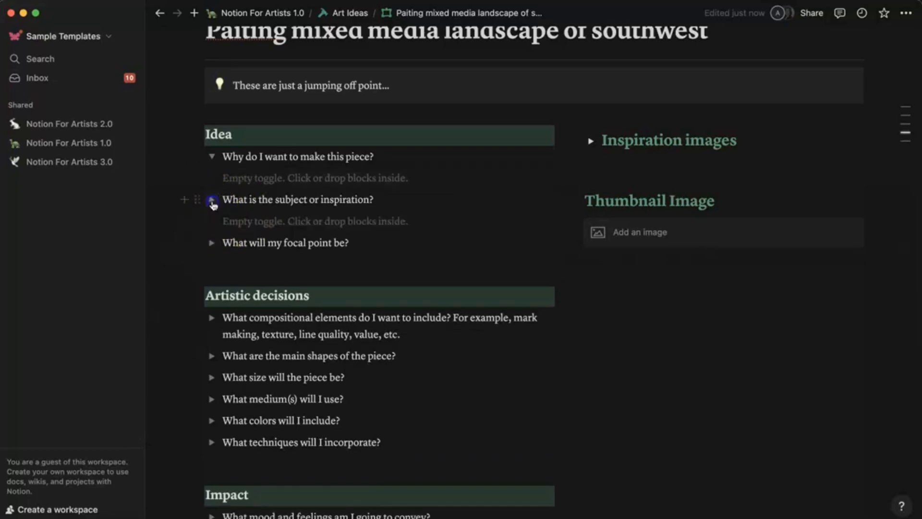
pyautogui.click(310, 221)
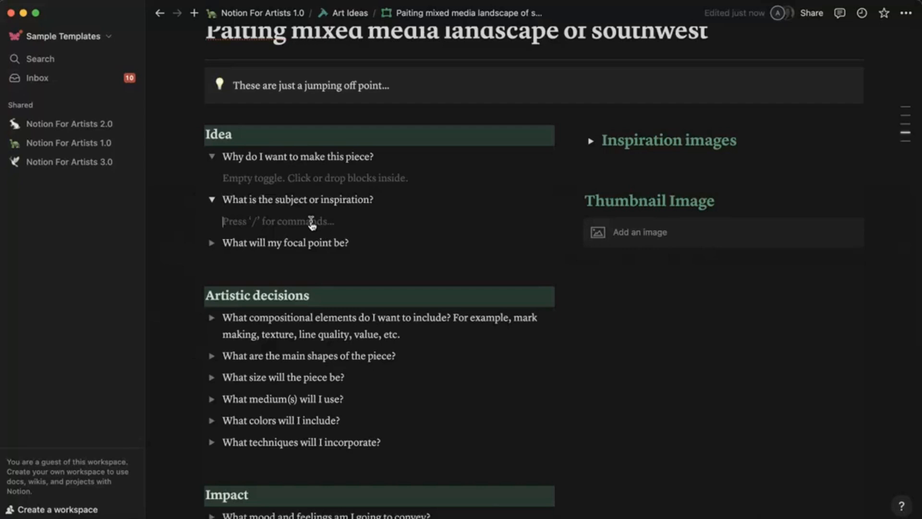
pyautogui.click(211, 243)
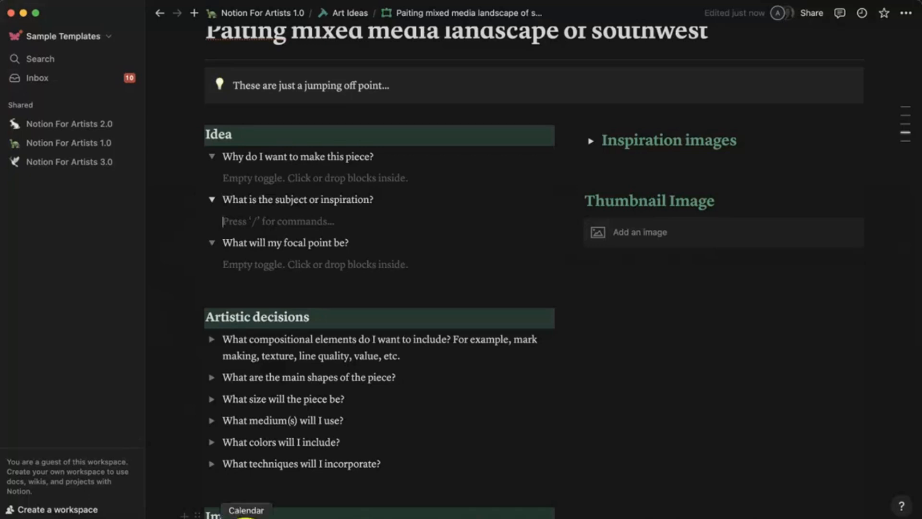
pyautogui.click(336, 406)
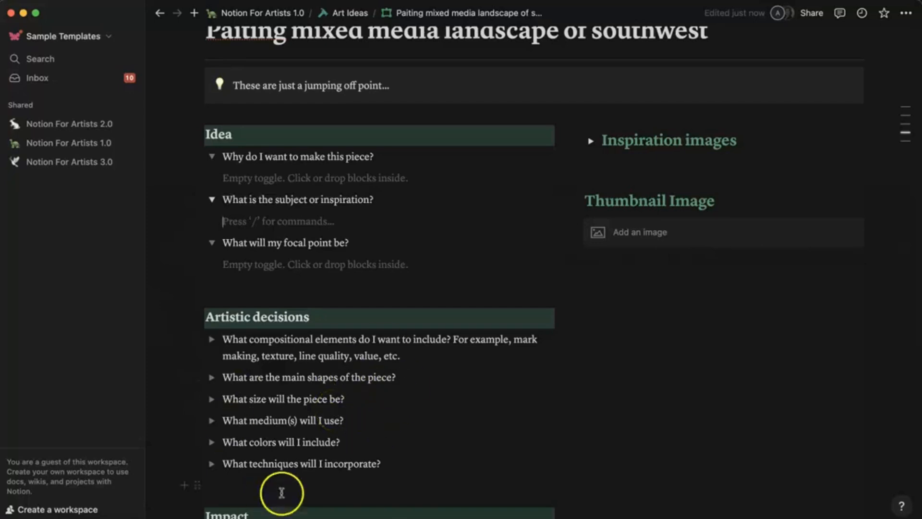
# - Expand the Inspiration images section and review its embed placeholders together with the Thumbnail Image area
pyautogui.scroll(5, 260, 434)
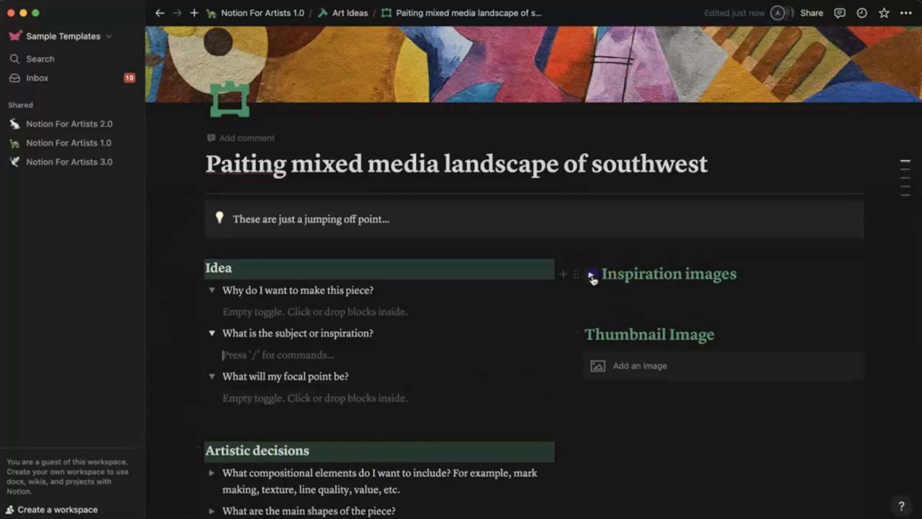
pyautogui.click(592, 275)
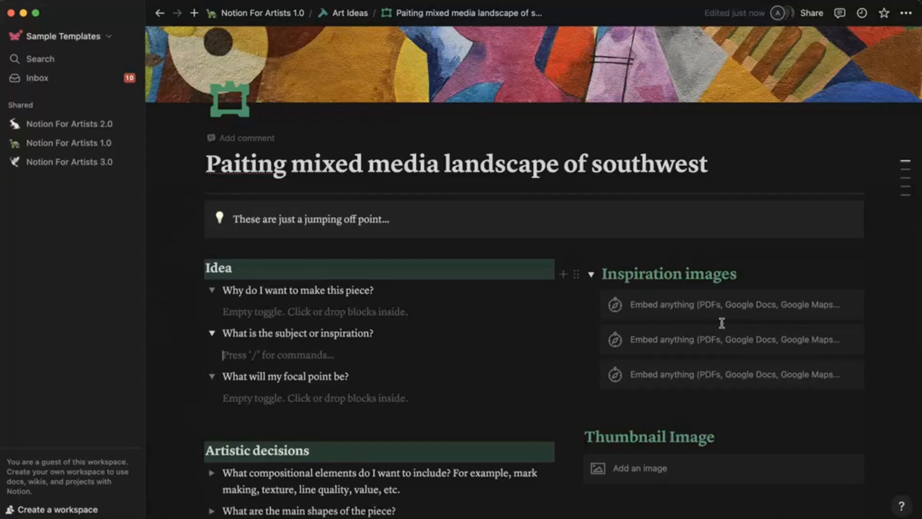
pyautogui.scroll(-3, 751, 457)
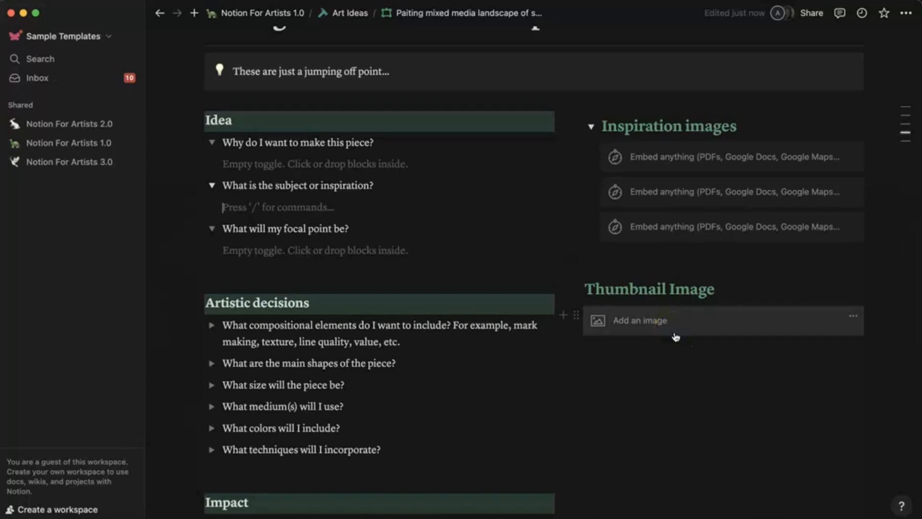
pyautogui.scroll(5, 676, 336)
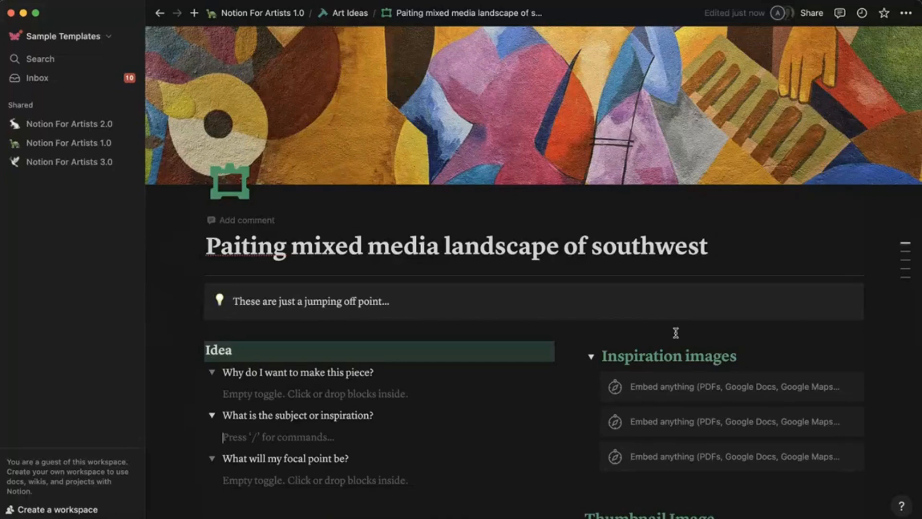
pyautogui.scroll(-3, 676, 334)
pyautogui.click(695, 389)
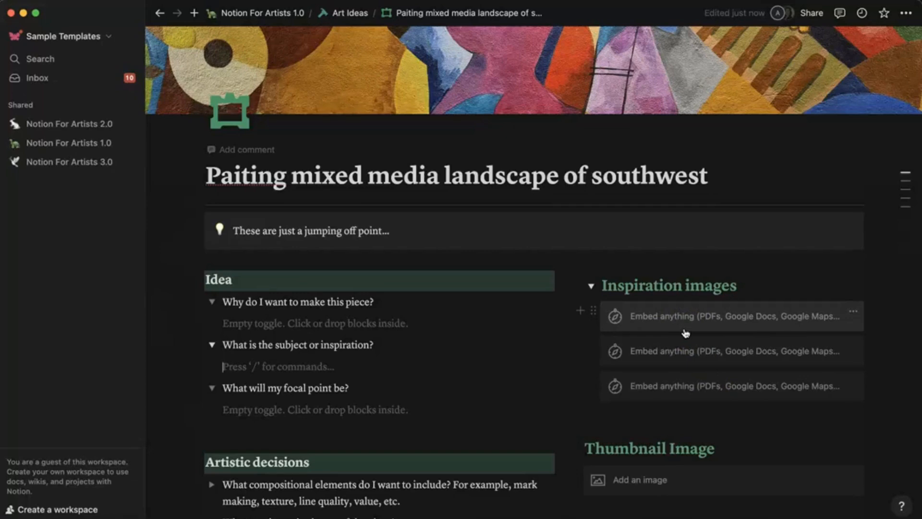
pyautogui.scroll(-2, 686, 333)
pyautogui.scroll(-2, 686, 333)
pyautogui.scroll(-5, 685, 333)
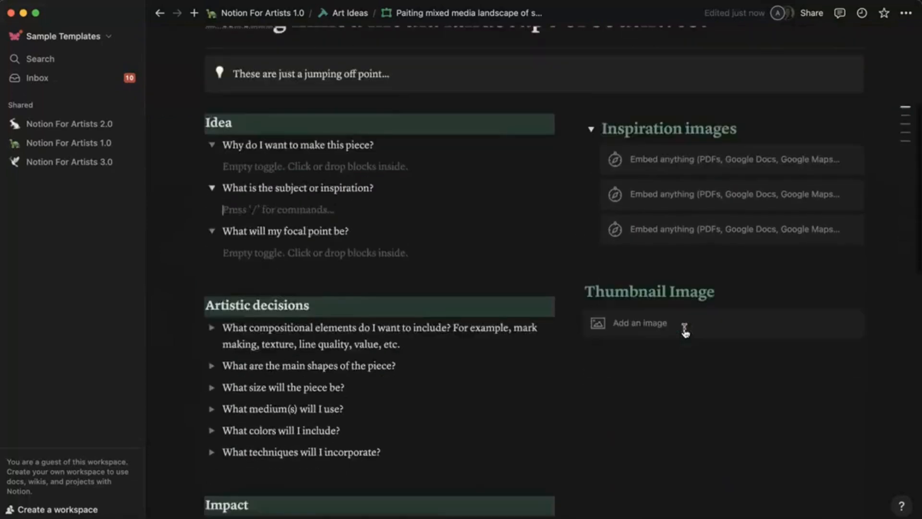
pyautogui.scroll(7, 685, 333)
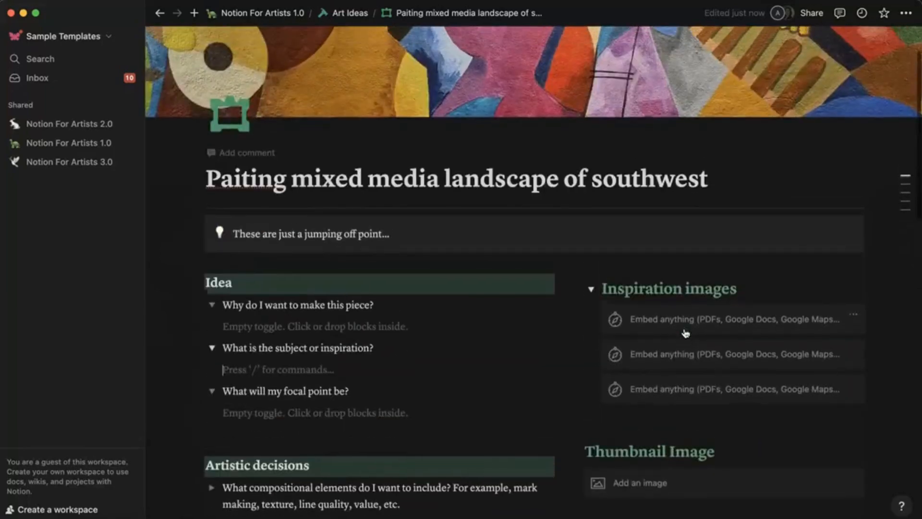
# - Correct the first word of the page title to "Painting" and return to the Art Ideas page
pyautogui.click(240, 179)
pyautogui.write('n')
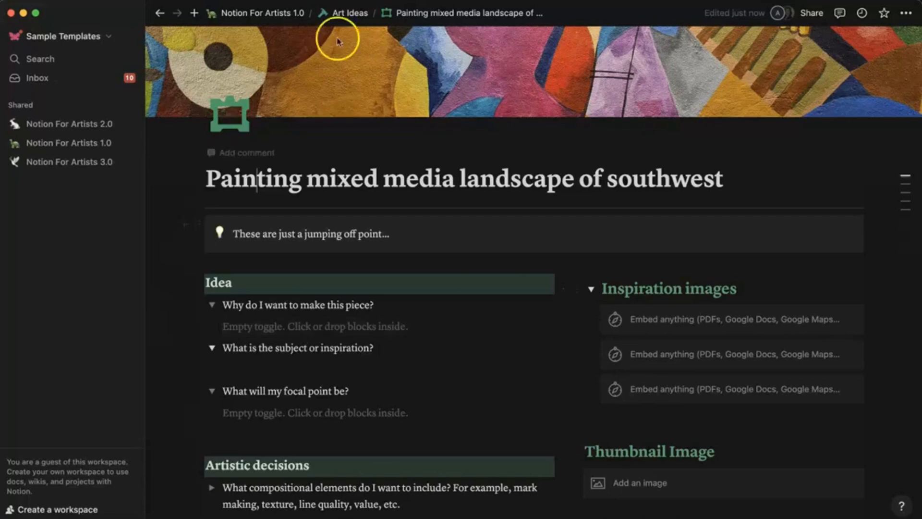
pyautogui.click(160, 13)
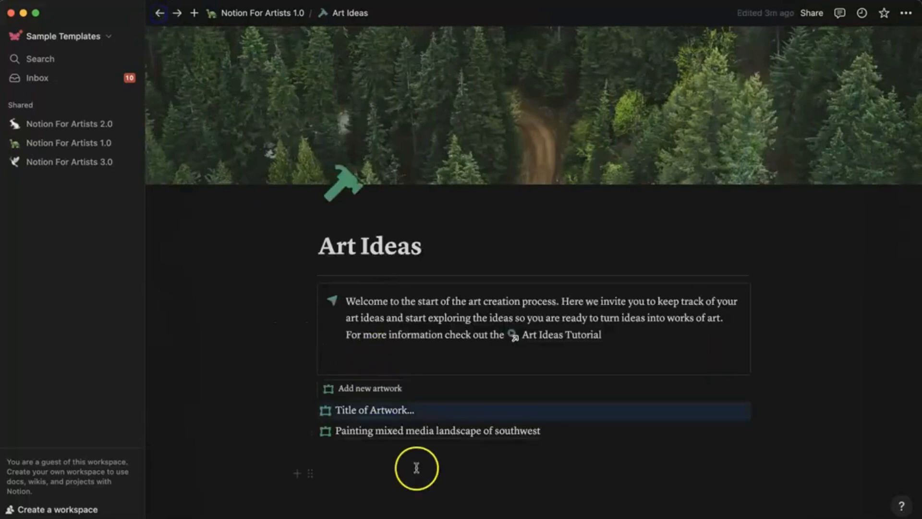
pyautogui.scroll(-3, 430, 438)
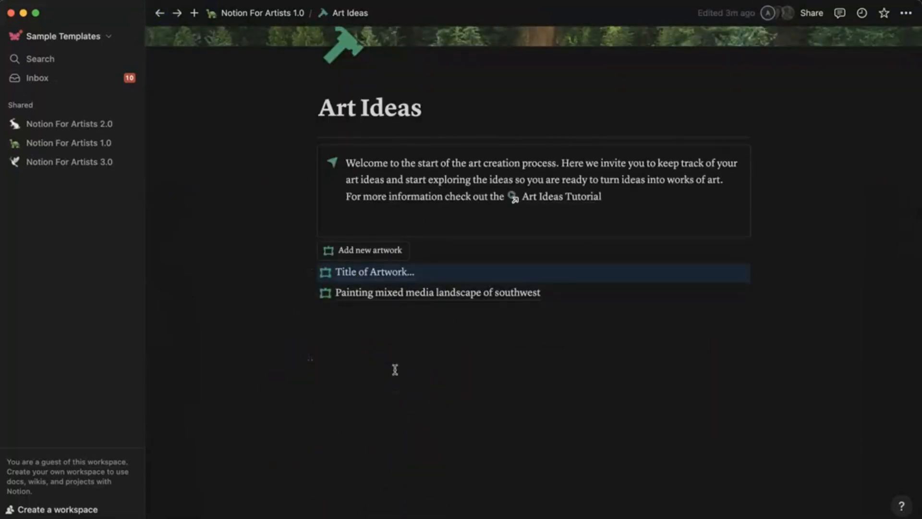
pyautogui.click(392, 346)
pyautogui.click(288, 390)
pyautogui.click(235, 409)
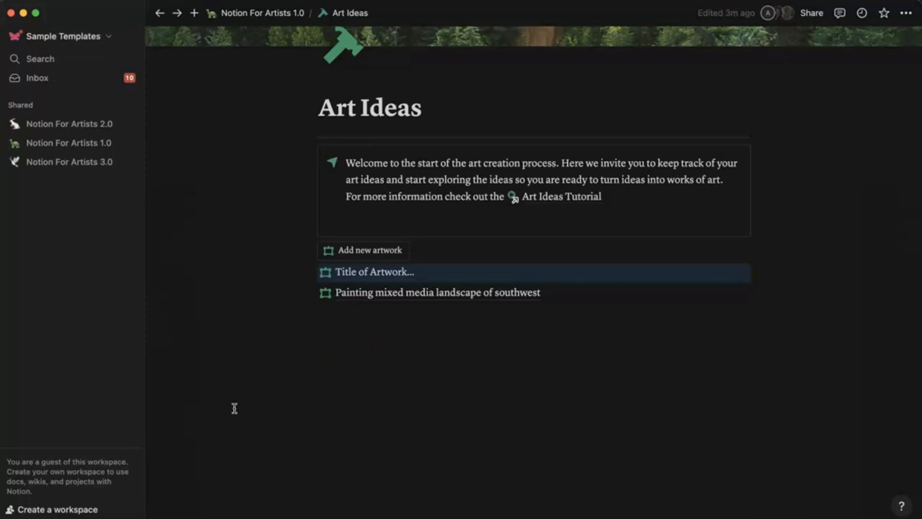